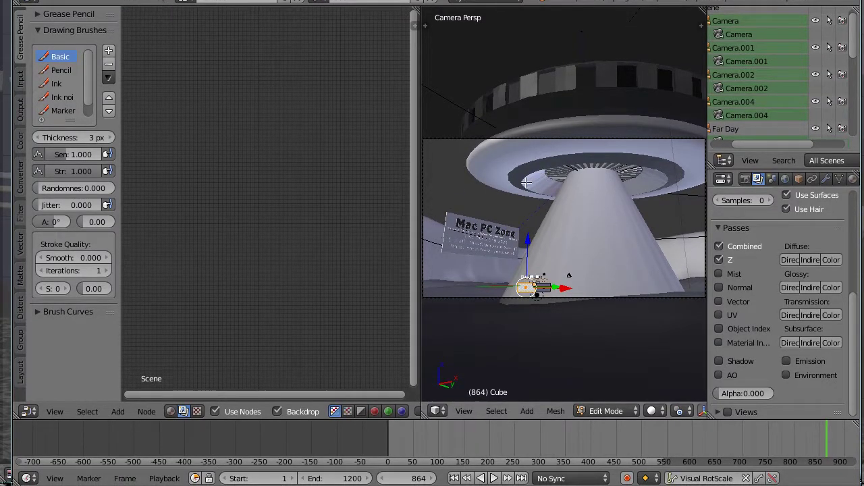
Check the Cycles sampling settings in the render properties and try to render frame 864
{"action": "left_click", "coordinate": [744, 181]}
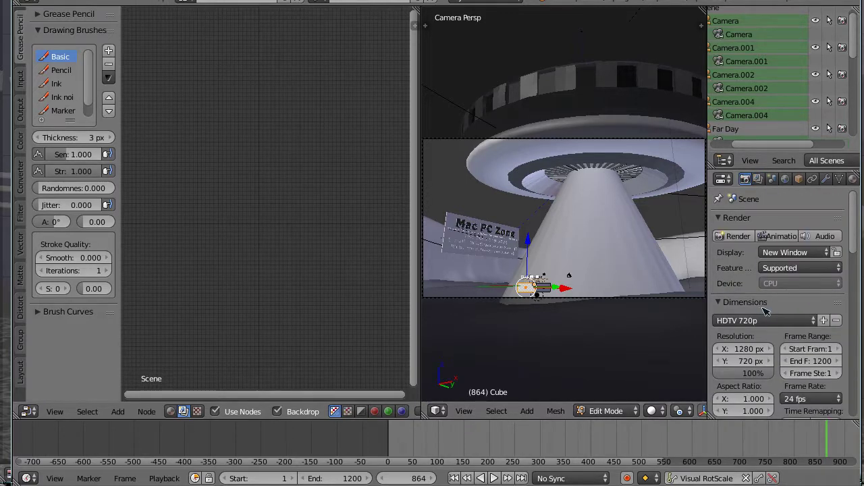
{"action": "scroll", "coordinate": [770, 310], "scroll_direction": "down", "scroll_amount": 4}
{"action": "scroll", "coordinate": [770, 310], "scroll_direction": "down", "scroll_amount": 8}
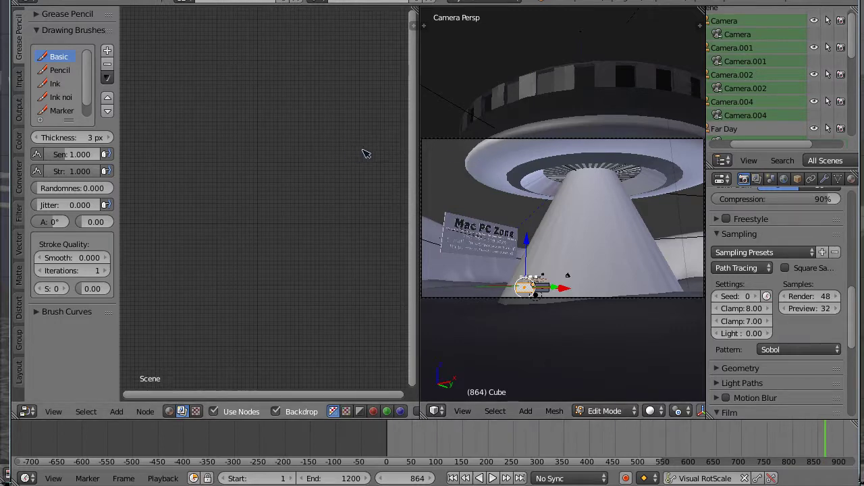
{"action": "key", "text": "F12"}
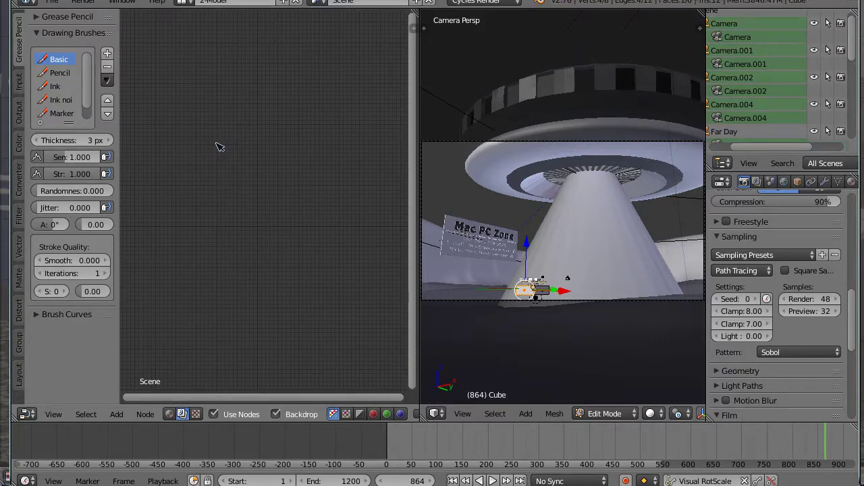
Add a Composite output node to the empty compositor tree and render frame 864 again
{"action": "key", "text": "shift+a"}
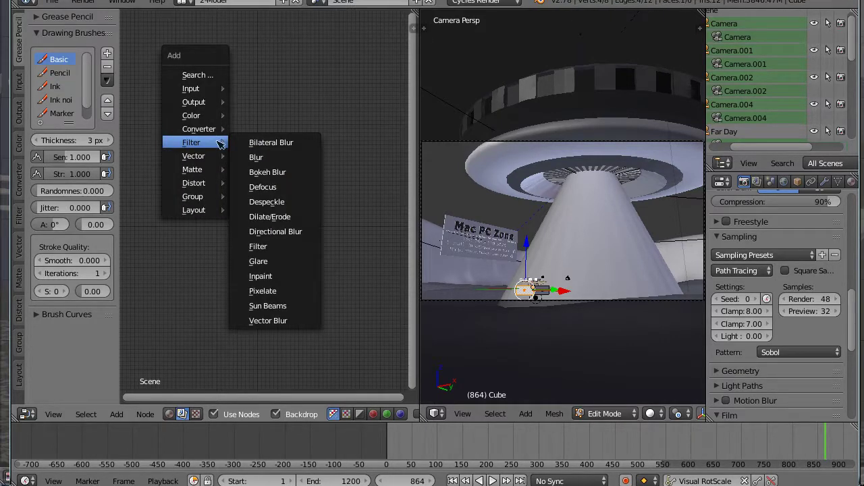
{"action": "mouse_move", "coordinate": [219, 103]}
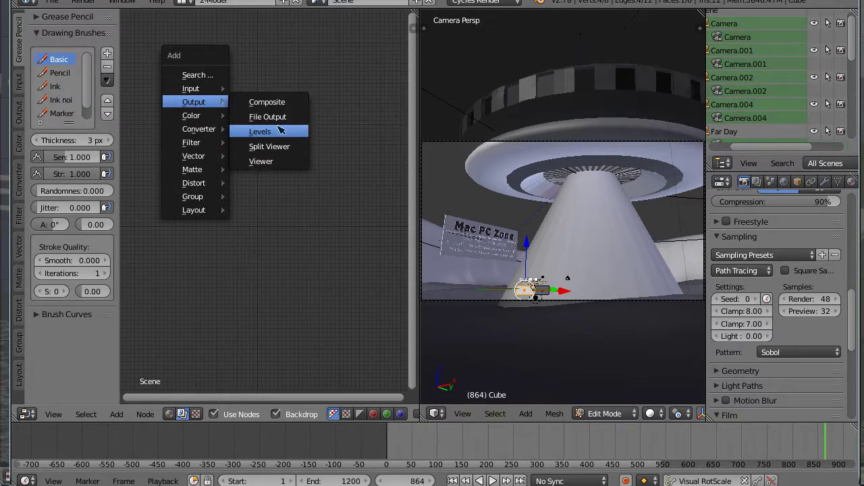
{"action": "left_click", "coordinate": [278, 102]}
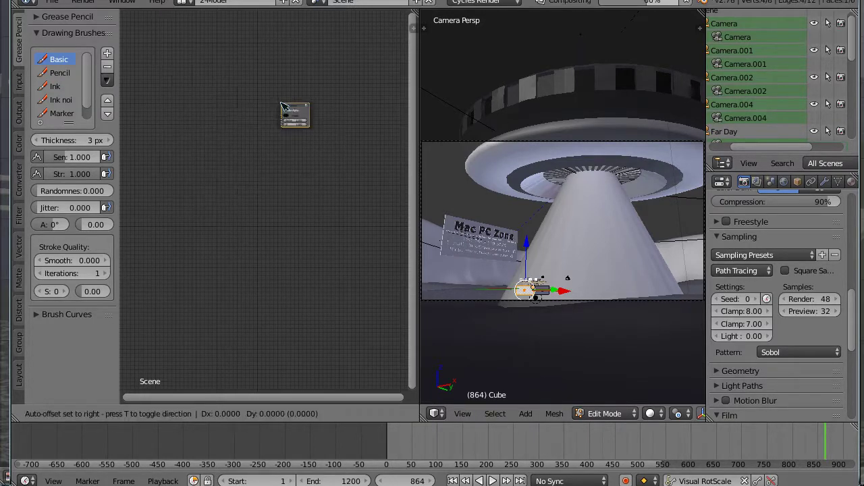
{"action": "left_click", "coordinate": [358, 169]}
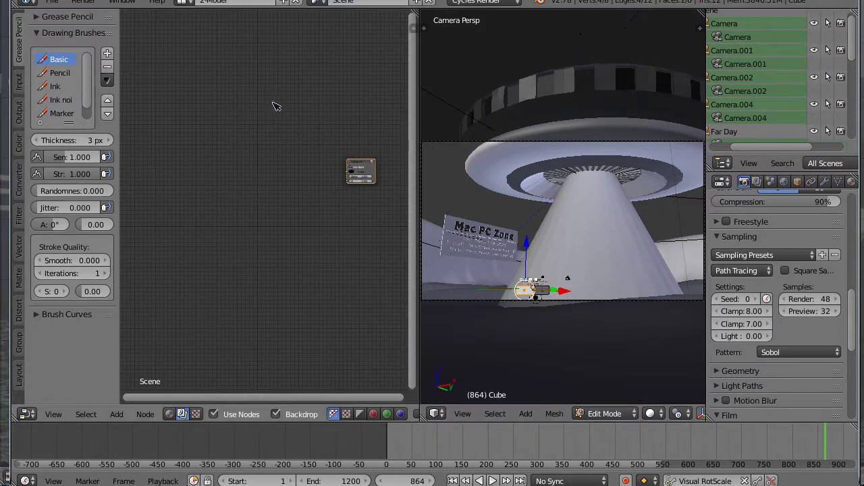
{"action": "key", "text": "F12"}
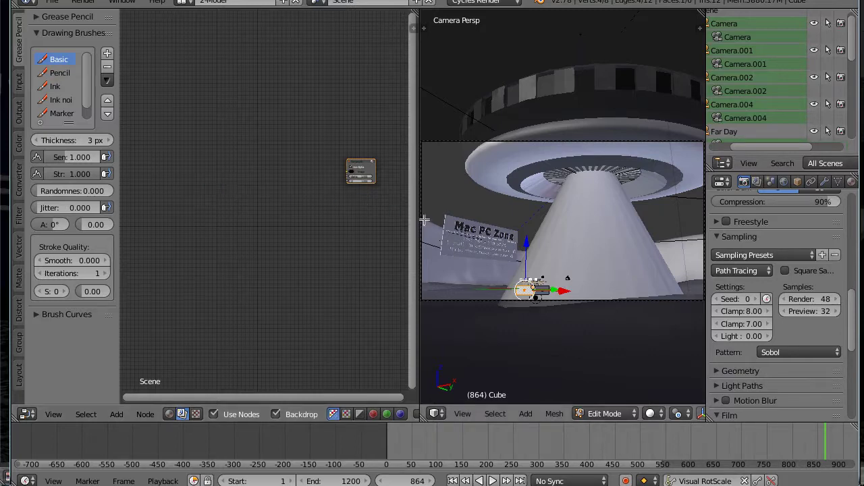
Disable Compositing in the Post Processing settings and render frame 864 without it
{"action": "scroll", "coordinate": [771, 279], "scroll_direction": "down", "scroll_amount": 4}
{"action": "scroll", "coordinate": [771, 278], "scroll_direction": "down", "scroll_amount": 5}
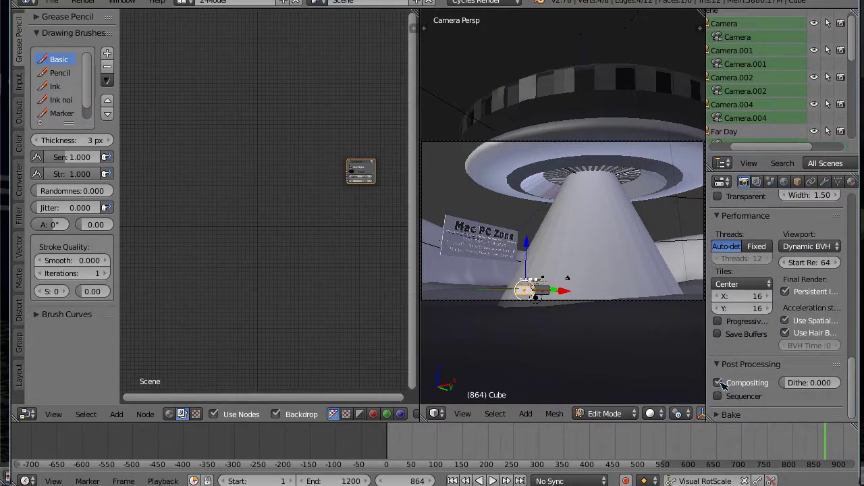
{"action": "left_click", "coordinate": [721, 383]}
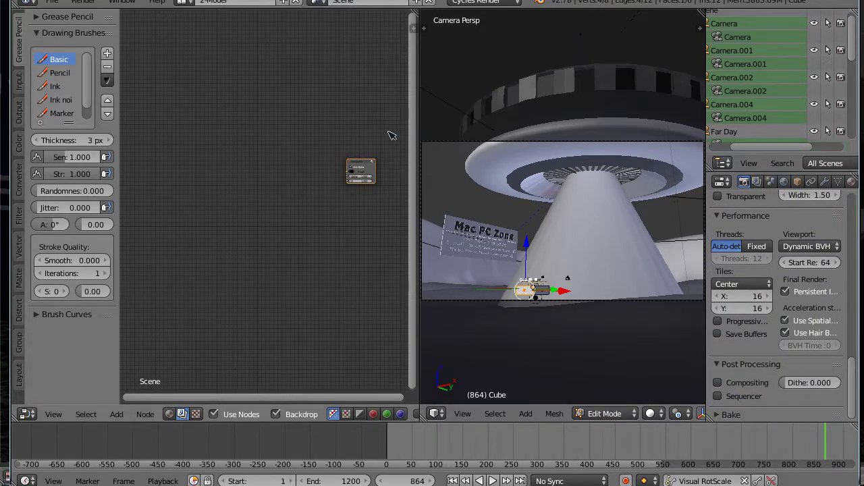
{"action": "key", "text": "F12"}
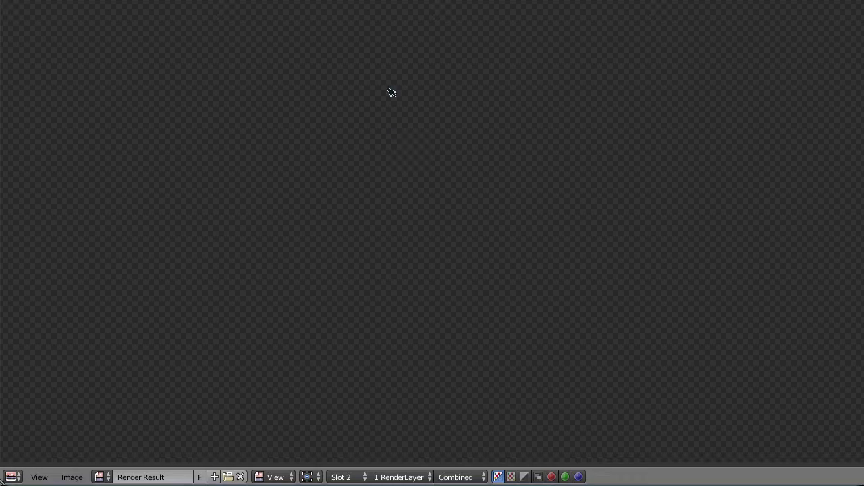
{"action": "key", "text": "alt+F10"}
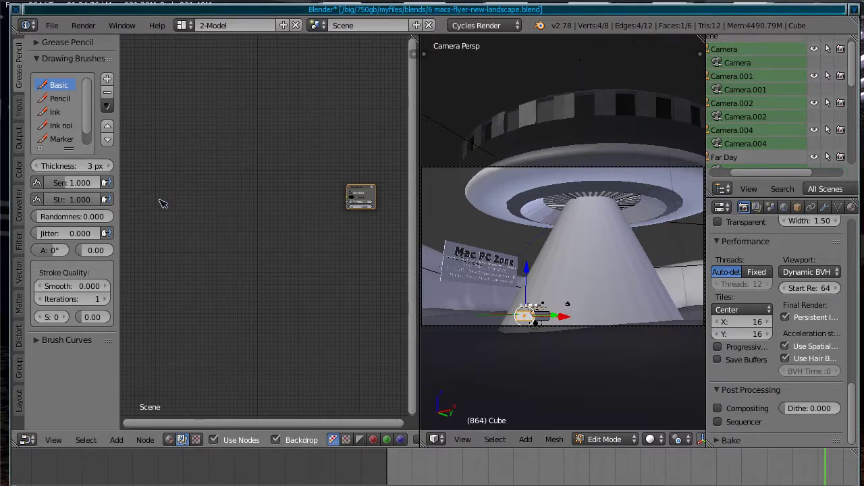
Add a Render Layers input node before the Composite node and maximize the node editor around both
{"action": "key", "text": "shift+a"}
{"action": "mouse_move", "coordinate": [163, 203]}
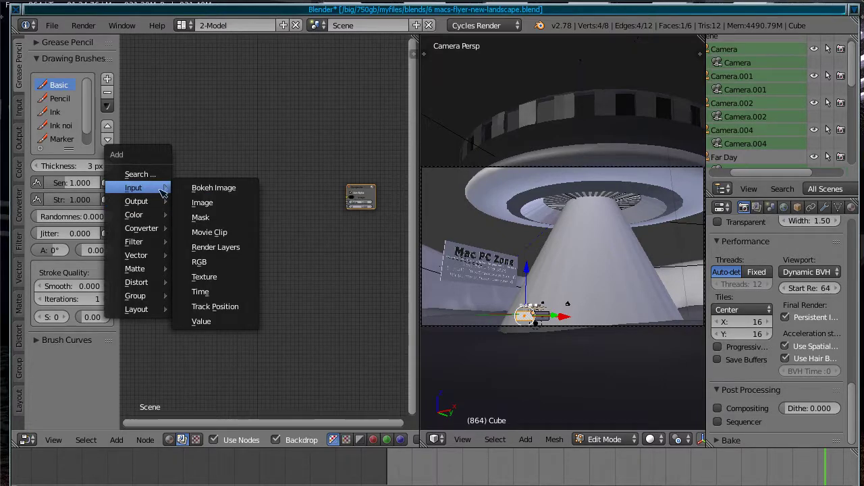
{"action": "left_click", "coordinate": [216, 247]}
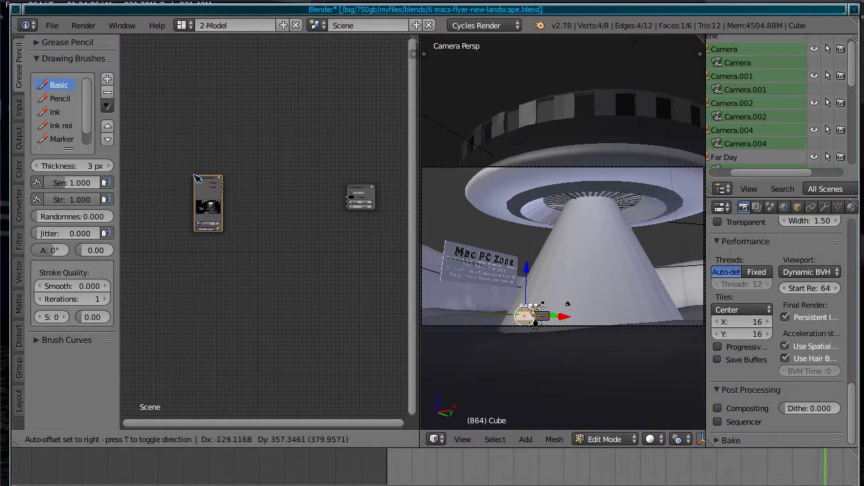
{"action": "left_click", "coordinate": [189, 177]}
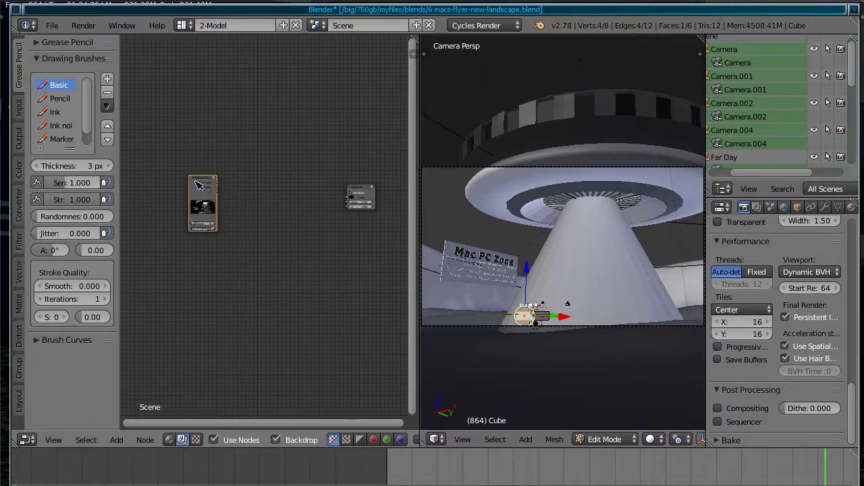
{"action": "scroll", "coordinate": [243, 217], "scroll_direction": "up", "scroll_amount": 1}
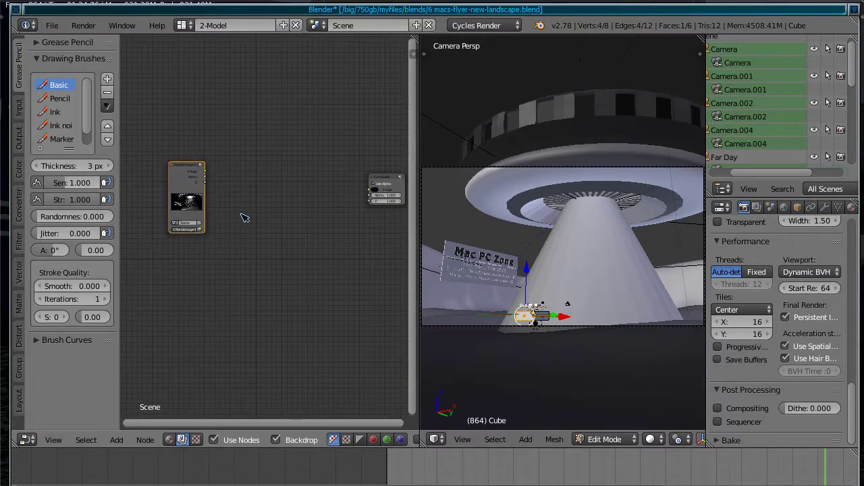
{"action": "scroll", "coordinate": [245, 217], "scroll_direction": "up", "scroll_amount": 1}
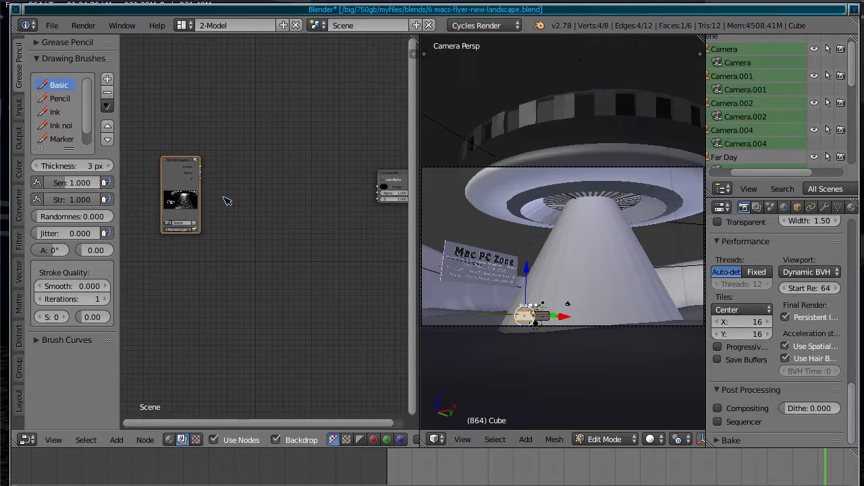
{"action": "key", "text": "ctrl+space"}
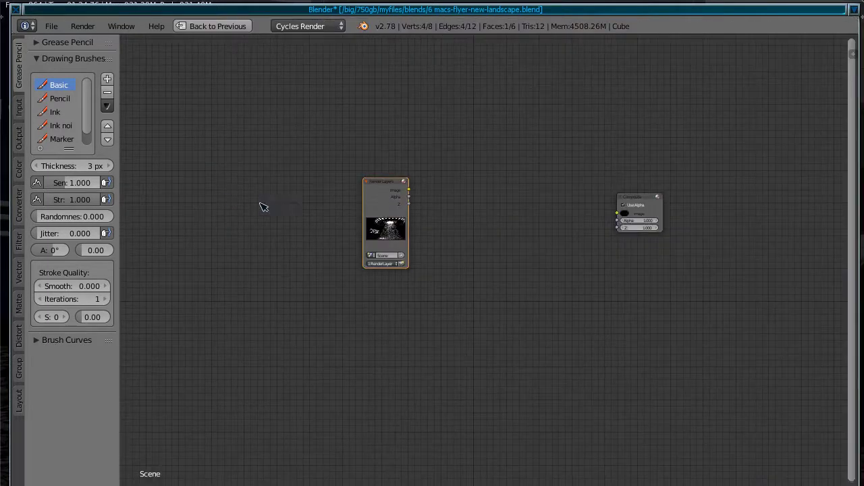
{"action": "scroll", "coordinate": [478, 266], "scroll_direction": "up", "scroll_amount": 4}
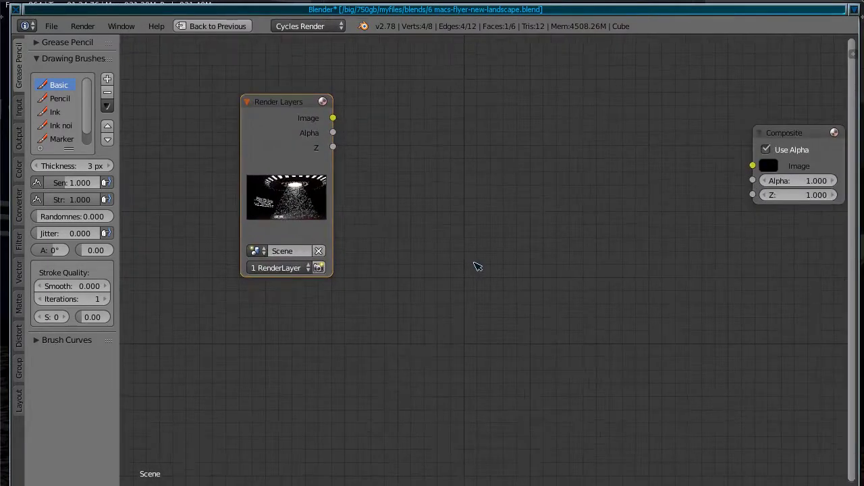
{"action": "middle_click_drag", "start_coordinate": [569, 225], "coordinate": [470, 223]}
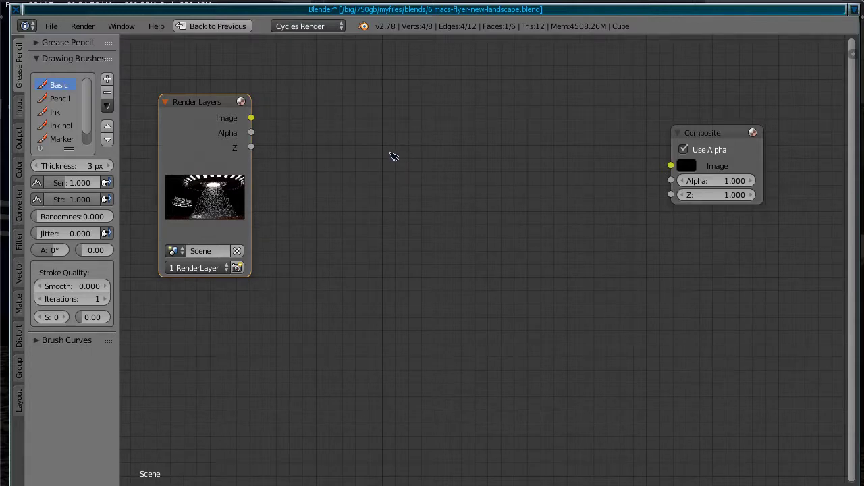
Add the PassCombineDeNoiser group between Render Layers and Composite and widen it so its socket names are readable
{"action": "key", "text": "shift+a"}
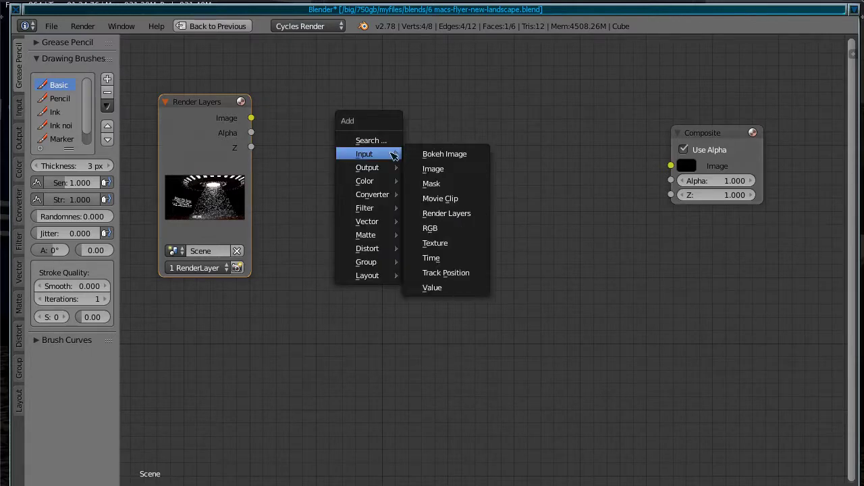
{"action": "mouse_move", "coordinate": [384, 261]}
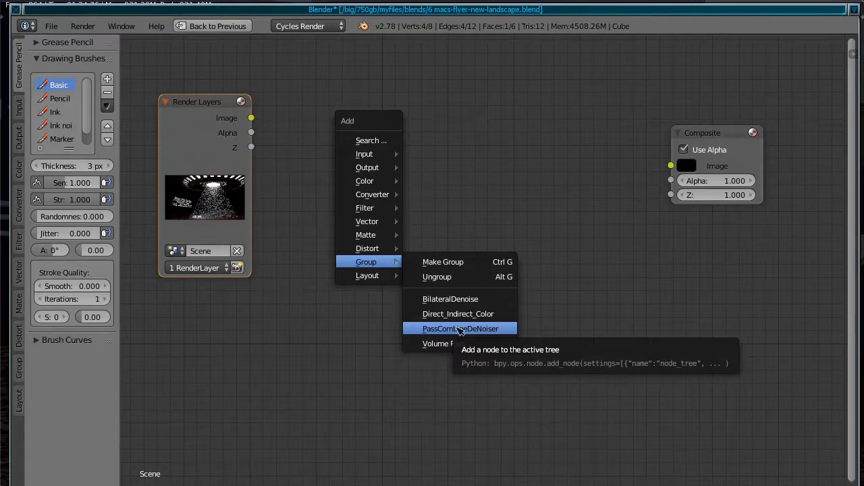
{"action": "left_click", "coordinate": [459, 329]}
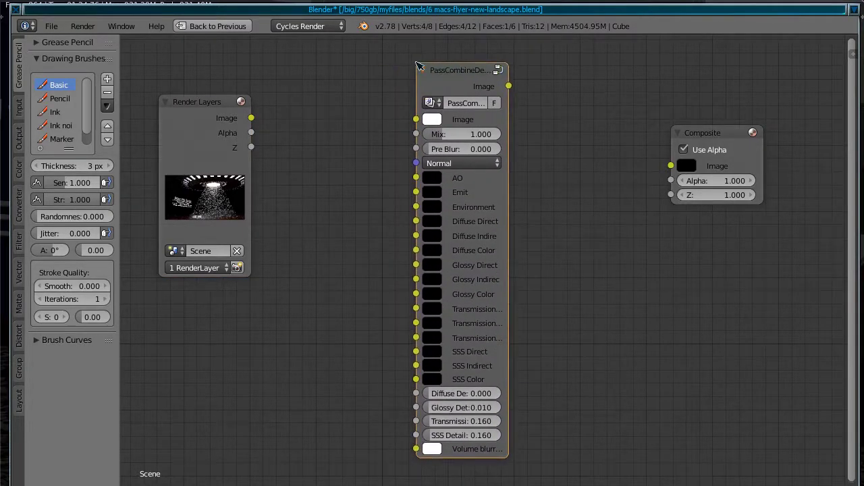
{"action": "left_click", "coordinate": [417, 65]}
{"action": "left_click_drag", "start_coordinate": [508, 243], "coordinate": [555, 247]}
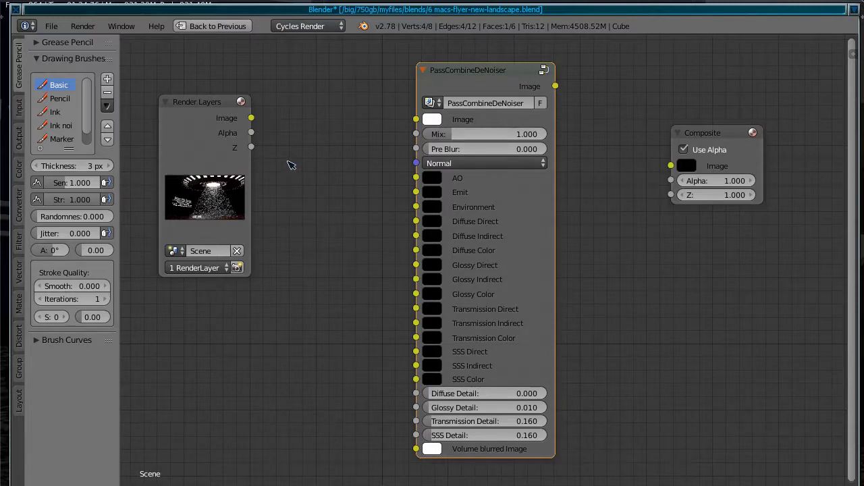
Enable the Normal, AO, Emission and Environment passes plus the Direct, Indirect and Color passes for Diffuse, Glossy, Transmission and Subsurface
{"action": "key", "text": "ctrl+Up"}
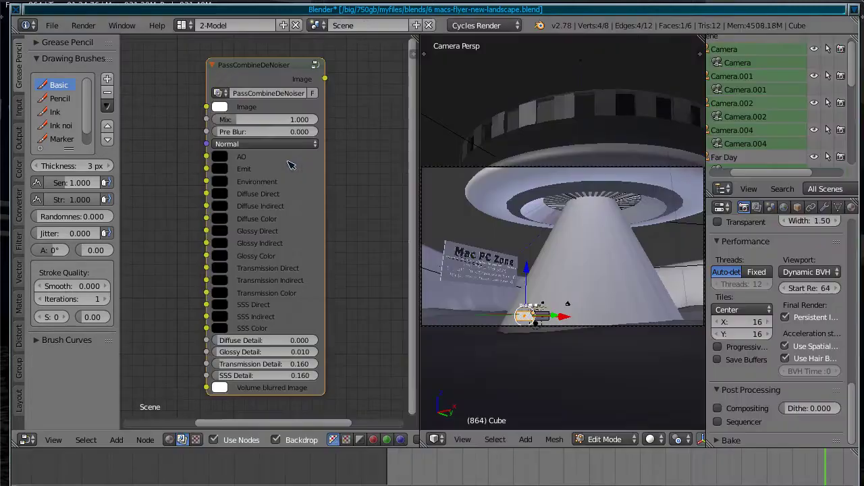
{"action": "left_click", "coordinate": [757, 207]}
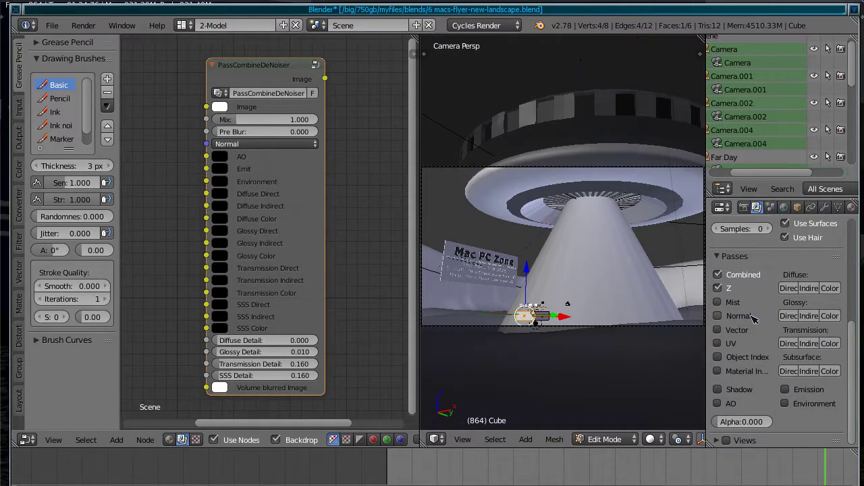
{"action": "left_click", "coordinate": [719, 403]}
{"action": "left_click", "coordinate": [786, 390]}
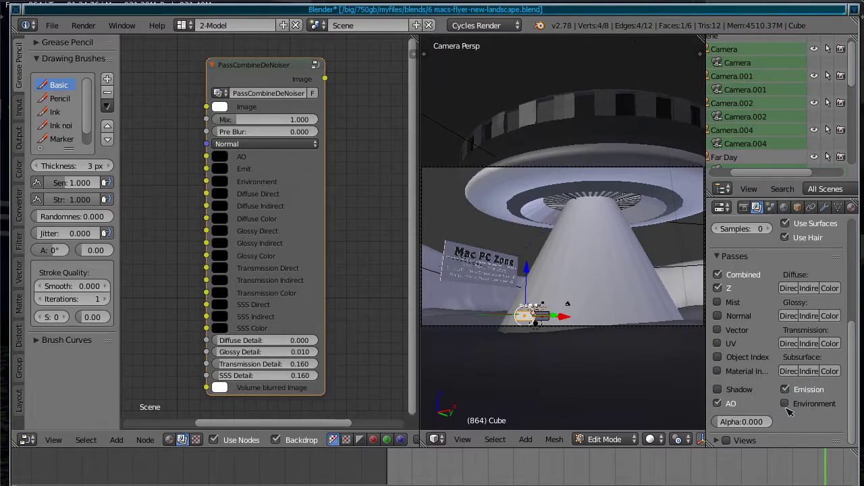
{"action": "left_click", "coordinate": [785, 403]}
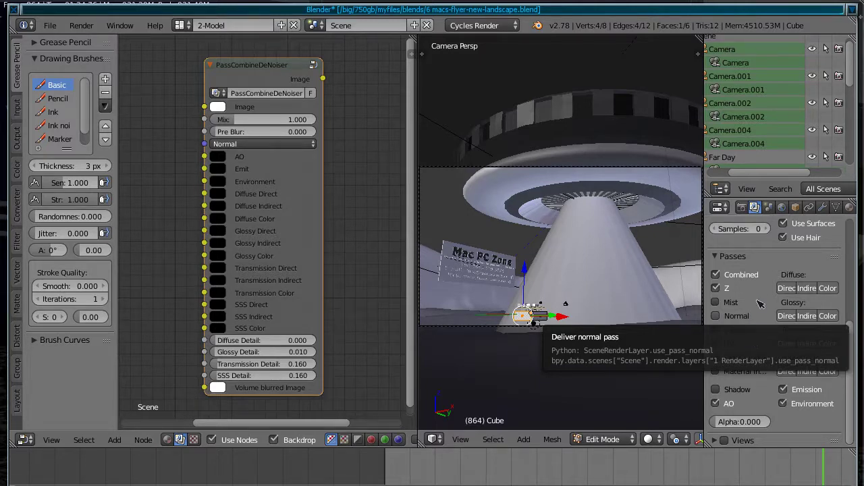
{"action": "left_click", "coordinate": [716, 315]}
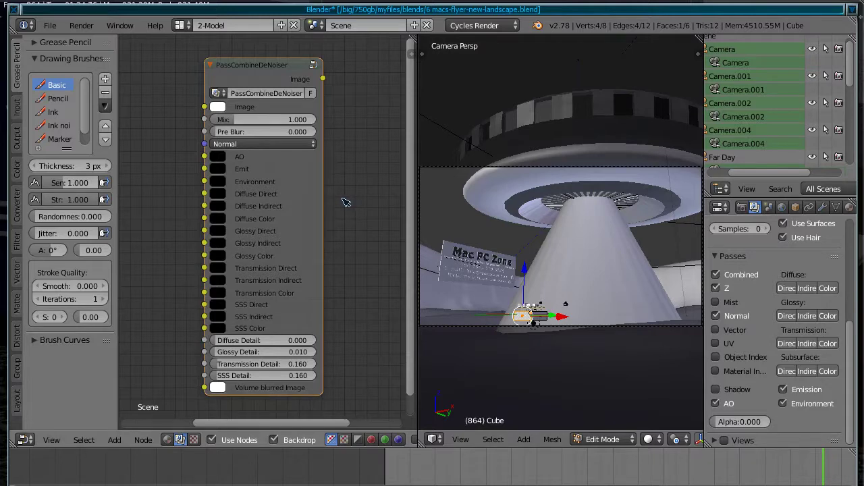
Maximize the node editor without its tool shelf and align the Render Layers and PassCombineDeNoiser nodes side by side
{"action": "key", "text": "ctrl+space"}
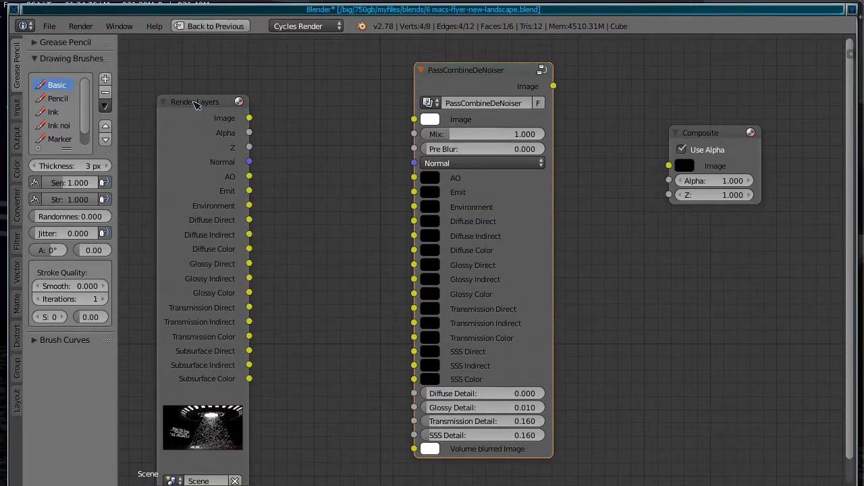
{"action": "left_click_drag", "start_coordinate": [195, 103], "coordinate": [217, 52]}
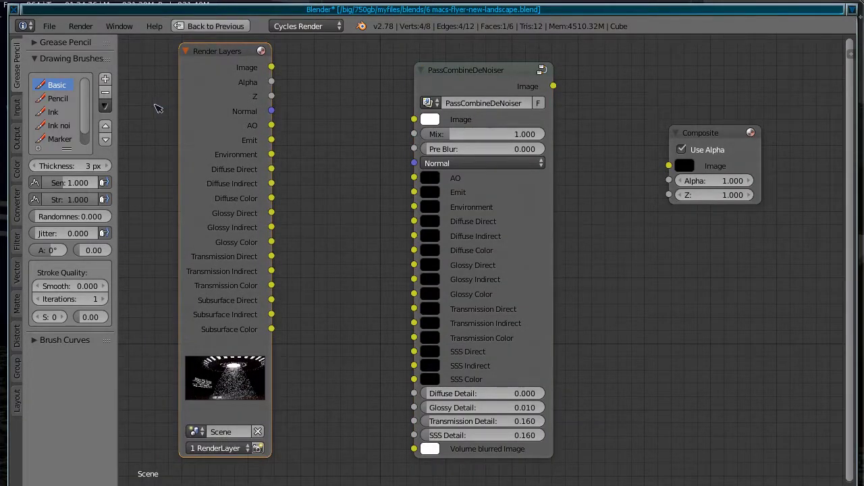
{"action": "key", "text": "t"}
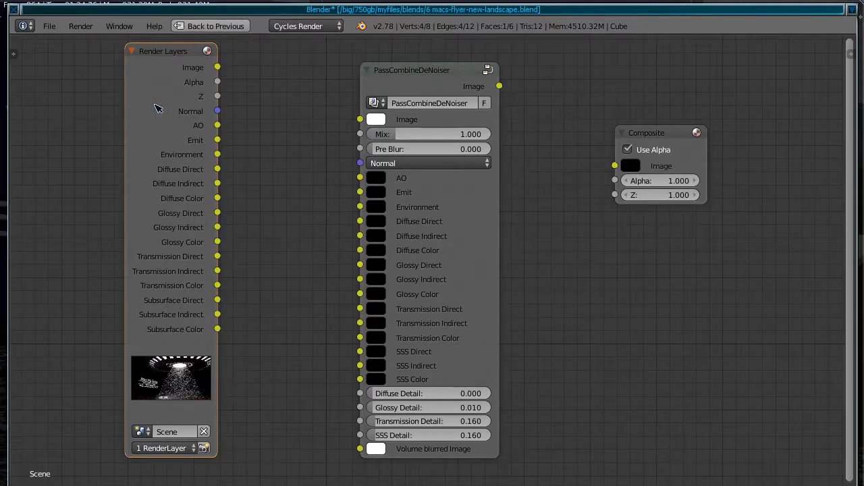
{"action": "left_click_drag", "start_coordinate": [444, 72], "coordinate": [464, 52]}
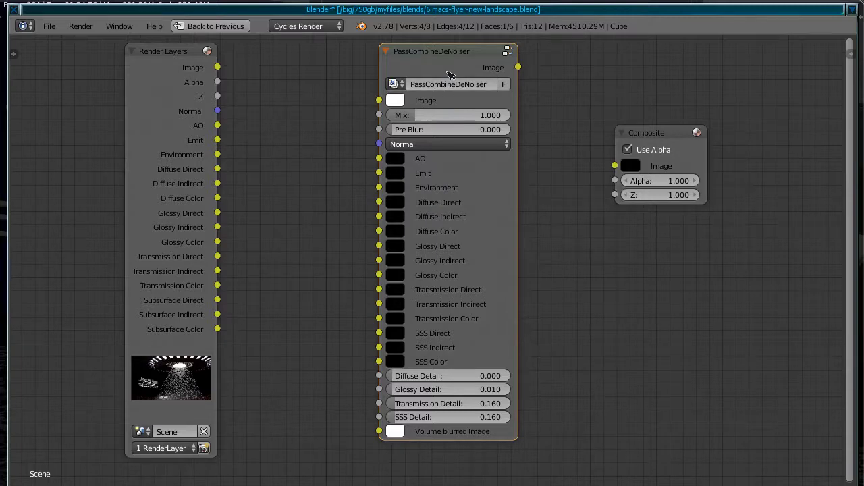
{"action": "left_click_drag", "start_coordinate": [456, 52], "coordinate": [441, 55]}
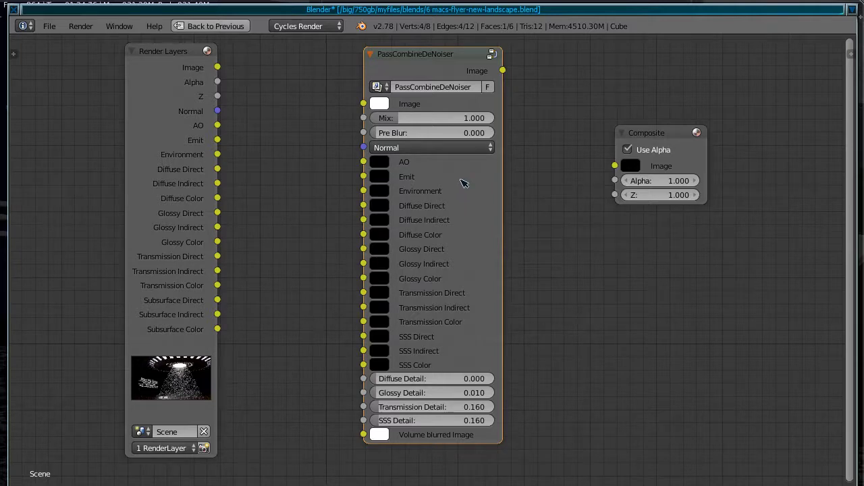
Open the PassCombineDeNoiser group, examine its internal node network, and return to the main node tree
{"action": "key", "text": "Tab"}
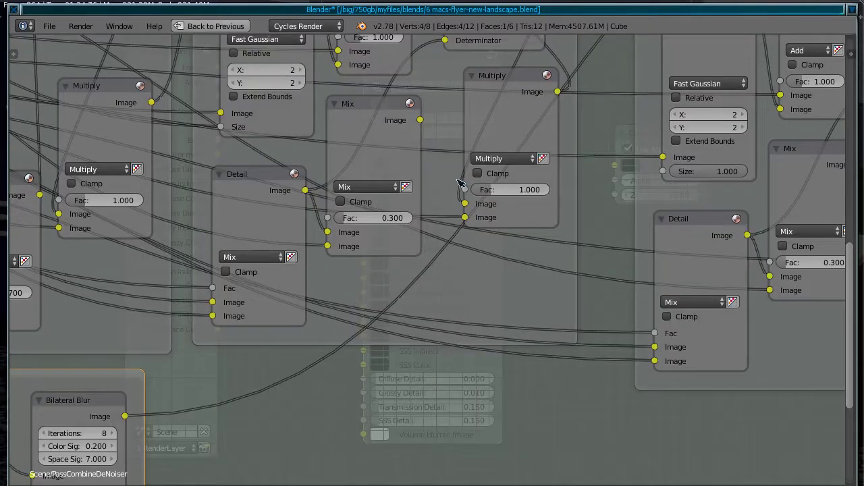
{"action": "middle_click_drag", "start_coordinate": [333, 386], "coordinate": [505, 206]}
{"action": "scroll", "coordinate": [558, 296], "scroll_direction": "down", "scroll_amount": 5}
{"action": "scroll", "coordinate": [557, 295], "scroll_direction": "down", "scroll_amount": 1}
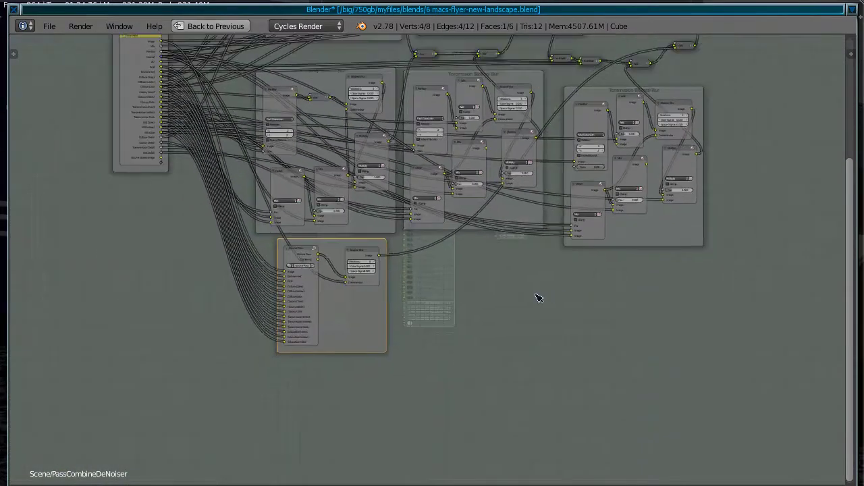
{"action": "left_click", "coordinate": [350, 282]}
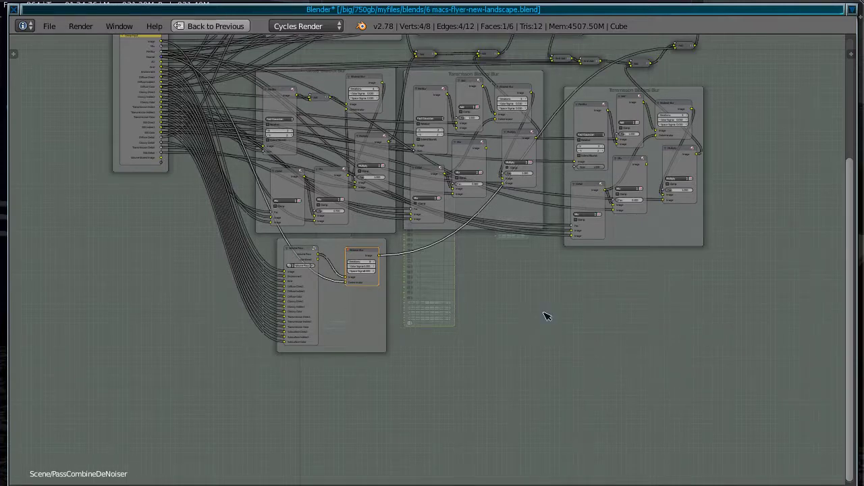
{"action": "scroll", "coordinate": [519, 307], "scroll_direction": "down", "scroll_amount": 1}
{"action": "middle_click_drag", "start_coordinate": [522, 295], "coordinate": [520, 381]}
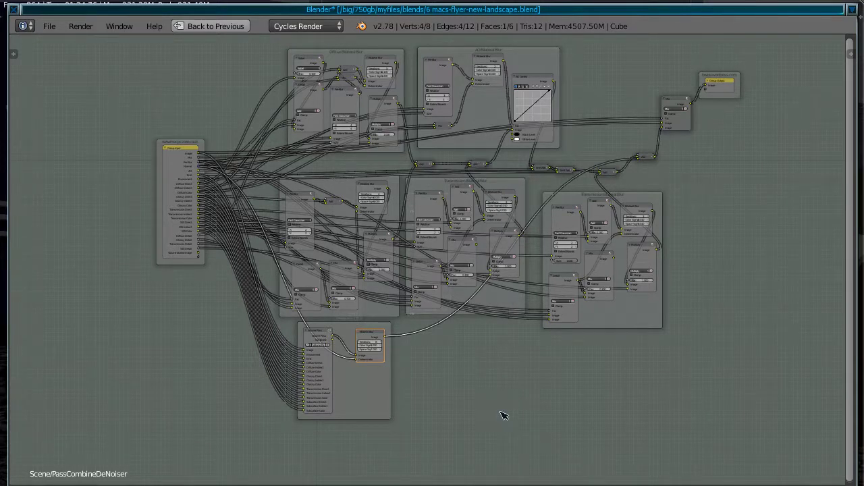
{"action": "key", "text": "Tab"}
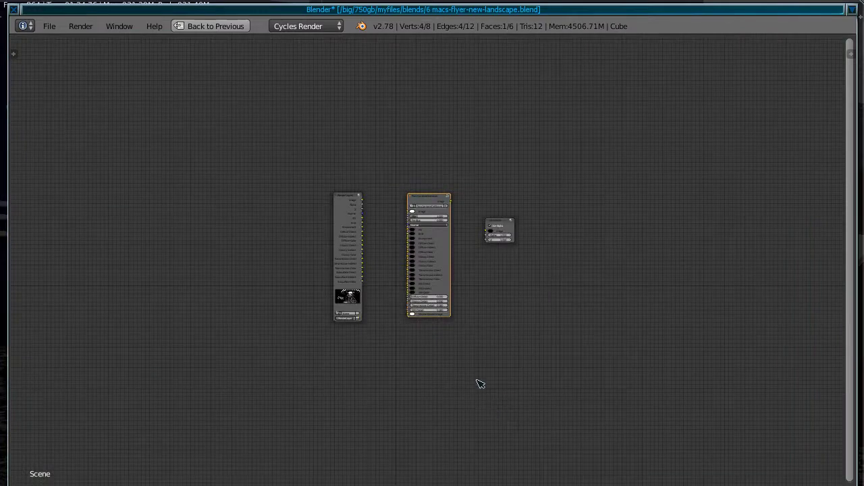
{"action": "scroll", "coordinate": [476, 380], "scroll_direction": "up", "scroll_amount": 2}
{"action": "scroll", "coordinate": [476, 380], "scroll_direction": "up", "scroll_amount": 2}
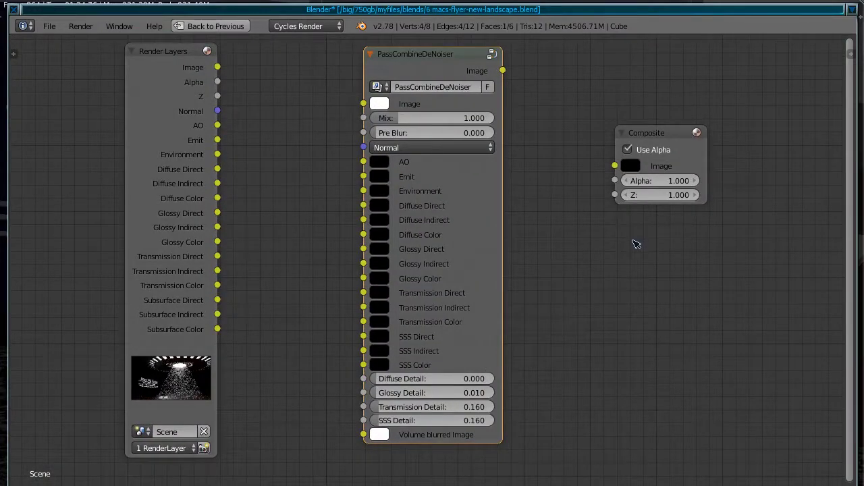
Add a Viewer output node above the Composite node and connect the Render Layers Image output to it
{"action": "key", "text": "shift+a"}
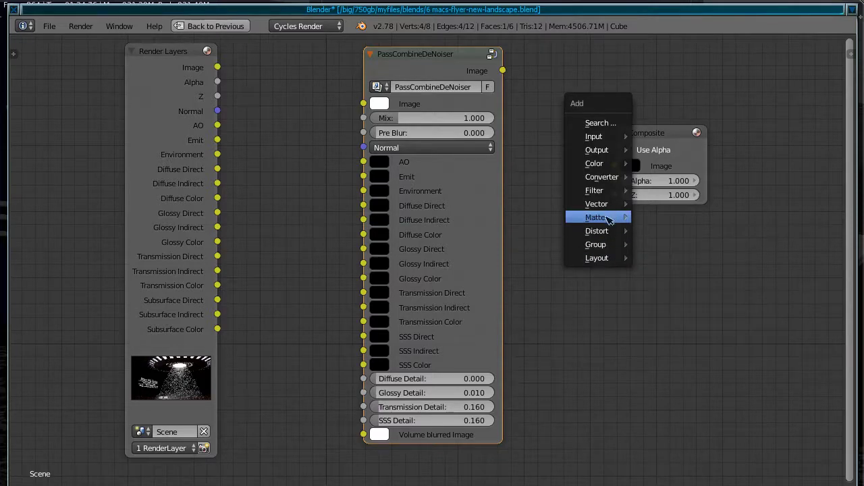
{"action": "mouse_move", "coordinate": [603, 151]}
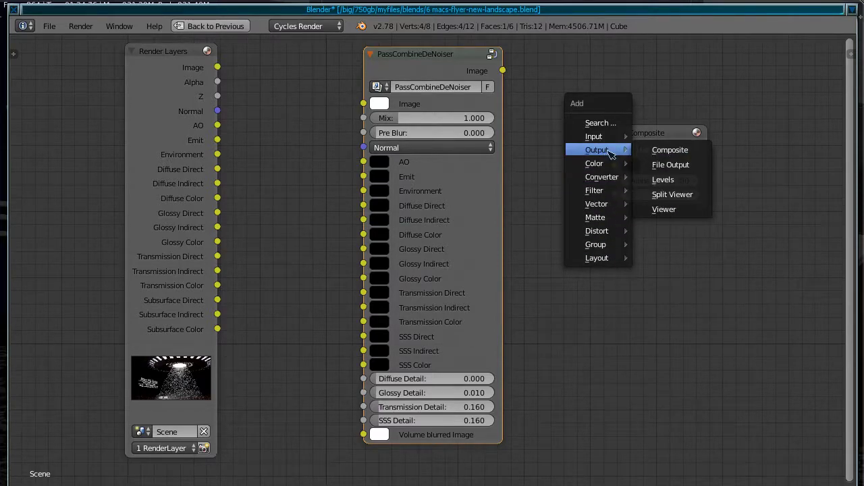
{"action": "left_click", "coordinate": [665, 209]}
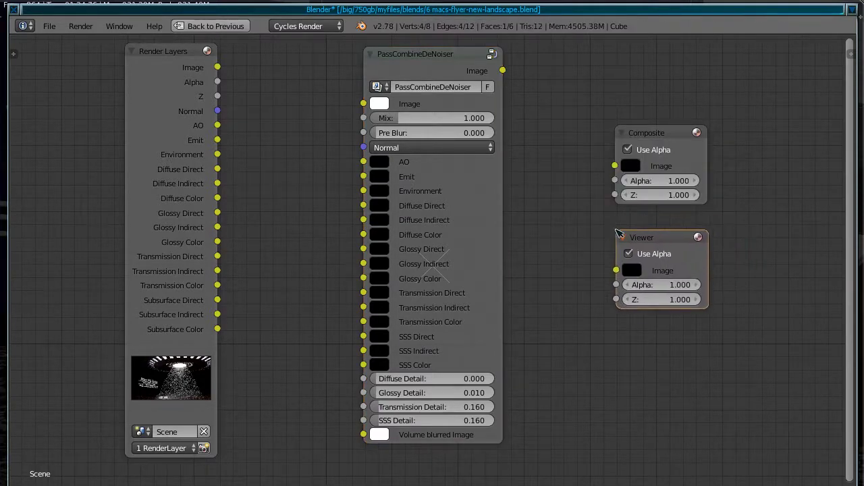
{"action": "left_click", "coordinate": [595, 26]}
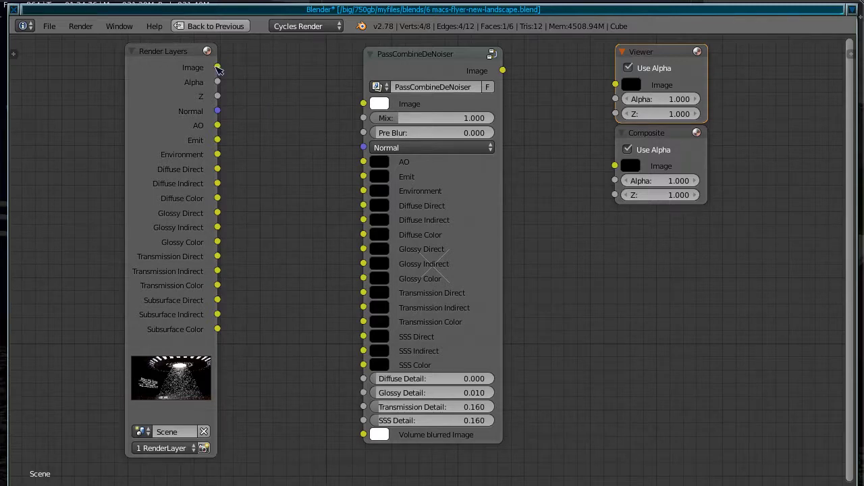
{"action": "left_click_drag", "start_coordinate": [218, 67], "coordinate": [616, 84]}
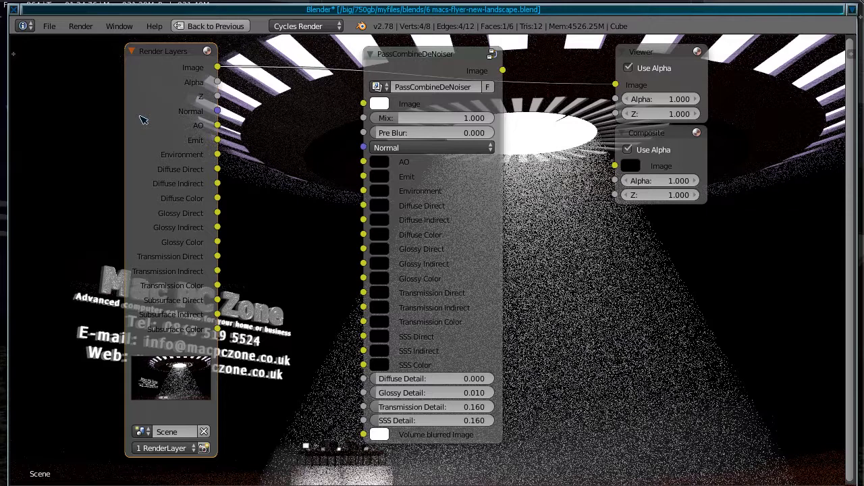
Preview the Render Layers passes one after another in the Viewer backdrop, ending back on the Image output
{"action": "left_click", "coordinate": [143, 119], "text": "ctrl+shift"}
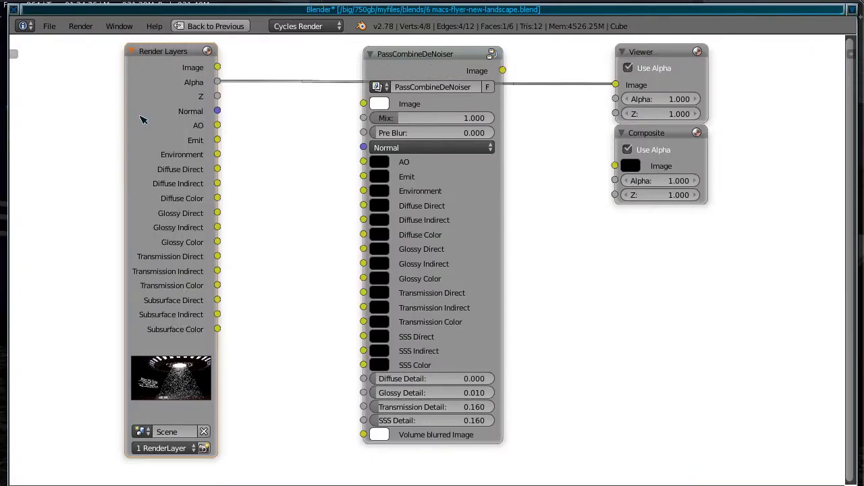
{"action": "left_click", "coordinate": [146, 120], "text": "ctrl+shift"}
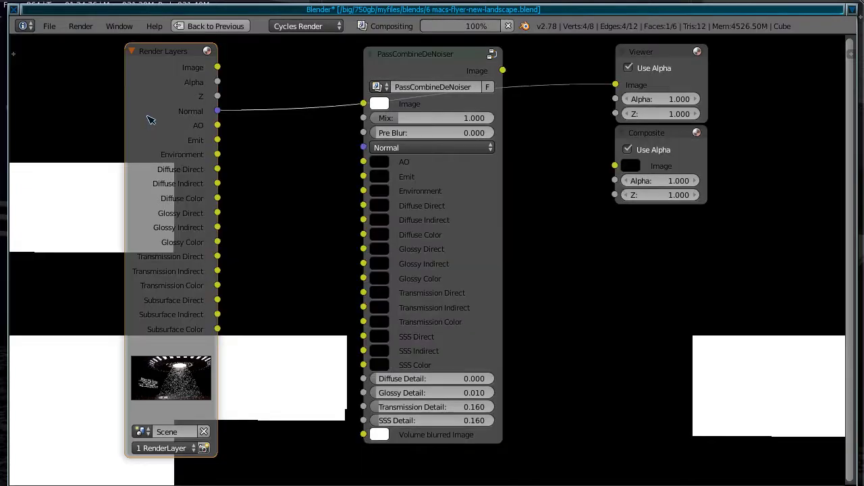
{"action": "left_click", "coordinate": [150, 119], "text": "ctrl+shift"}
{"action": "left_click", "coordinate": [150, 120], "text": "ctrl+shift"}
{"action": "left_click", "coordinate": [150, 120], "text": "ctrl+shift"}
{"action": "left_click", "coordinate": [150, 119], "text": "ctrl+shift"}
{"action": "left_click", "coordinate": [150, 119], "text": "ctrl+shift"}
{"action": "left_click", "coordinate": [150, 120], "text": "ctrl+shift"}
{"action": "left_click", "coordinate": [150, 119], "text": "ctrl+shift"}
{"action": "left_click", "coordinate": [150, 119], "text": "ctrl+shift"}
{"action": "left_click", "coordinate": [150, 120], "text": "ctrl+shift"}
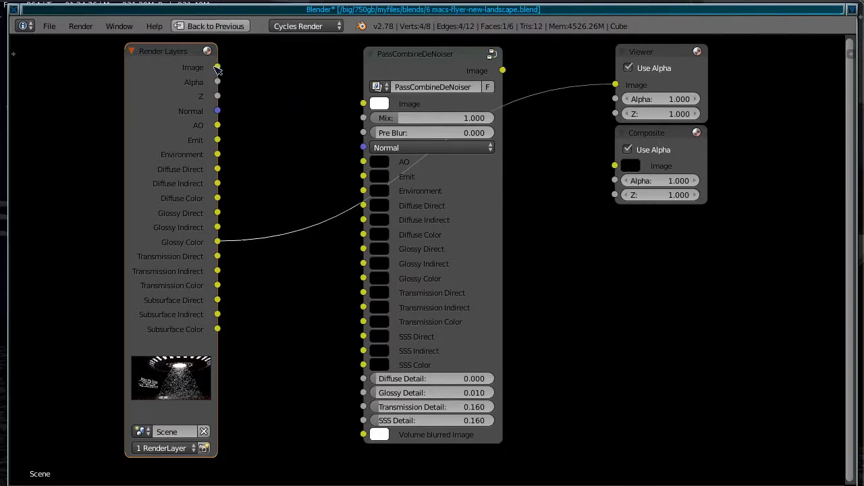
{"action": "left_click", "coordinate": [187, 88], "text": "ctrl+shift"}
{"action": "left_click", "coordinate": [187, 89], "text": "ctrl+shift"}
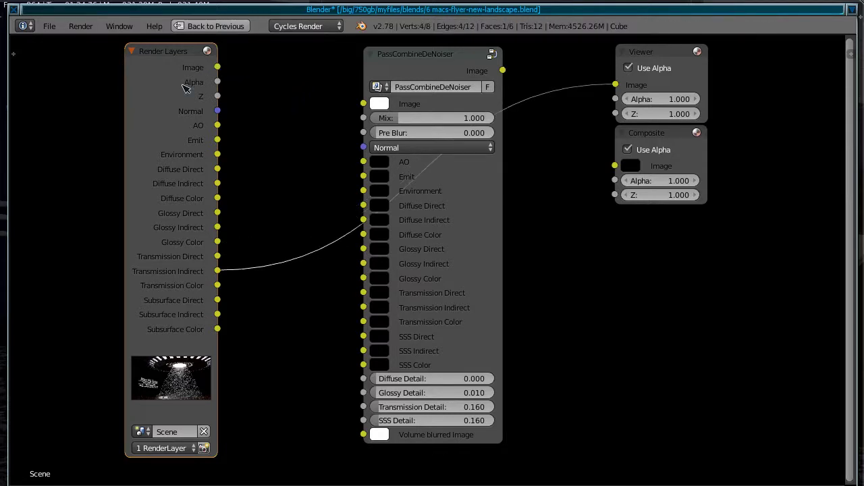
{"action": "left_click", "coordinate": [187, 88], "text": "ctrl+shift"}
{"action": "left_click", "coordinate": [187, 89], "text": "ctrl+shift"}
{"action": "left_click", "coordinate": [186, 89], "text": "ctrl+shift"}
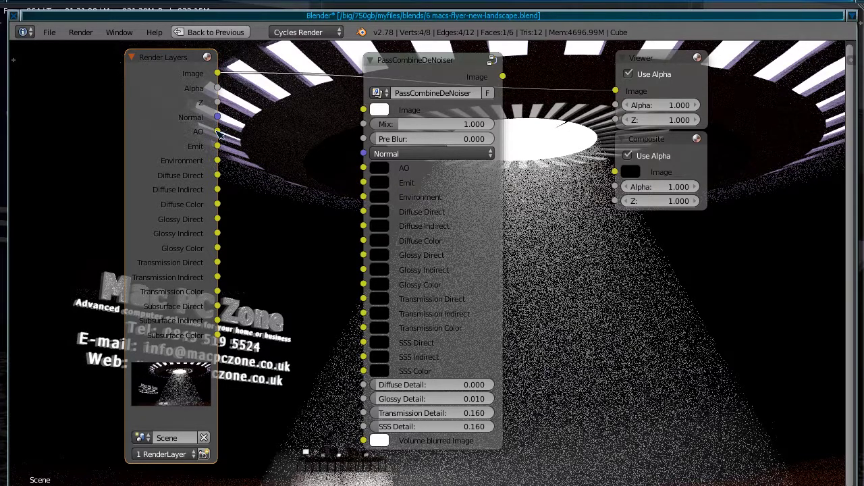
Connect the AO, Emit, Environment, Diffuse Direct, Diffuse Indirect and Diffuse Color passes to the matching PassCombineDeNoiser inputs
{"action": "left_click_drag", "start_coordinate": [222, 133], "coordinate": [363, 168]}
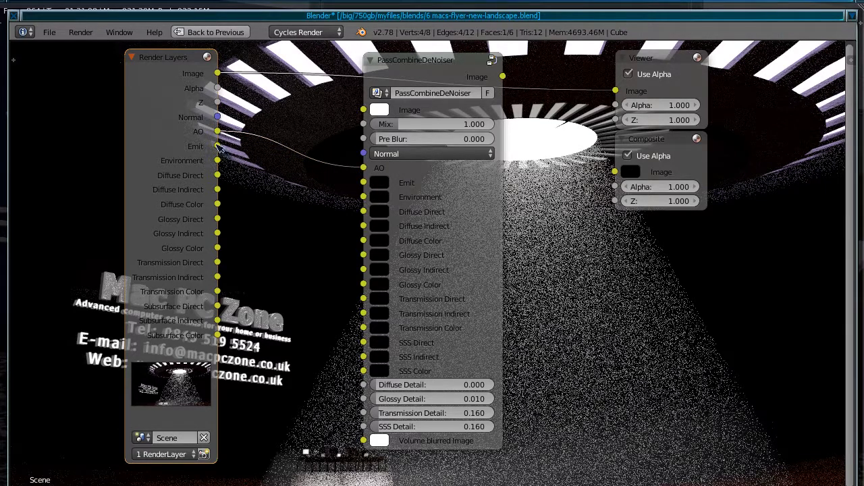
{"action": "left_click_drag", "start_coordinate": [217, 146], "coordinate": [364, 182]}
{"action": "left_click_drag", "start_coordinate": [220, 162], "coordinate": [364, 197]}
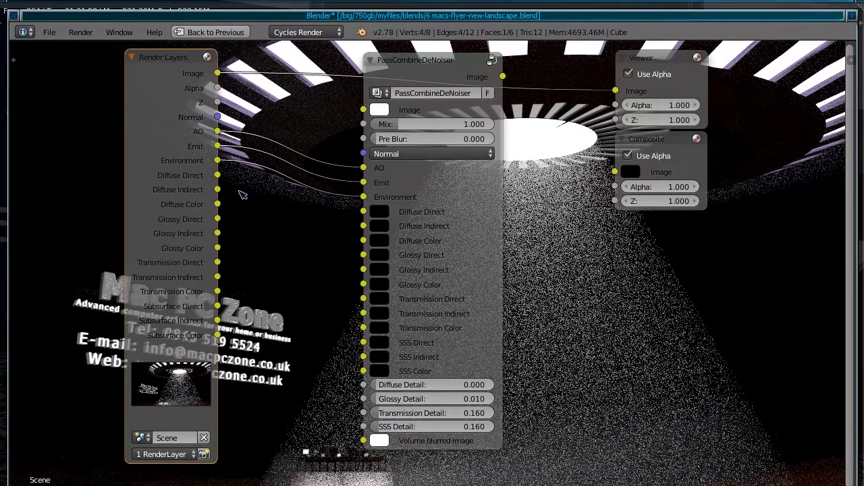
{"action": "left_click_drag", "start_coordinate": [218, 175], "coordinate": [364, 212]}
{"action": "left_click_drag", "start_coordinate": [218, 190], "coordinate": [363, 227]}
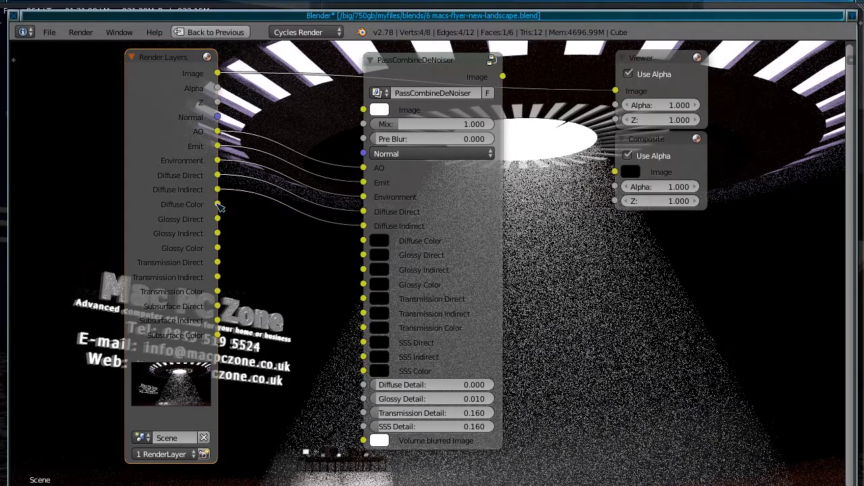
{"action": "left_click_drag", "start_coordinate": [218, 204], "coordinate": [363, 241]}
Connect the Glossy Direct, Indirect and Color passes to the matching denoiser inputs and the denoiser's Image output to the Viewer
{"action": "left_click_drag", "start_coordinate": [218, 219], "coordinate": [363, 255]}
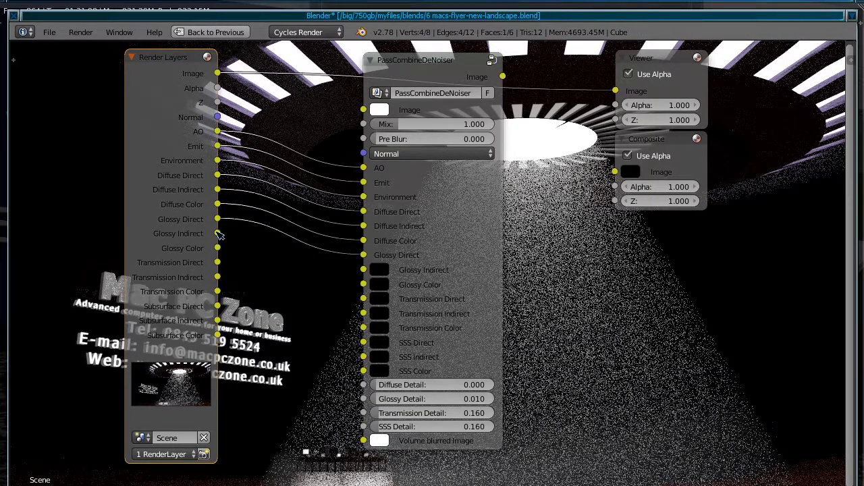
{"action": "left_click_drag", "start_coordinate": [219, 234], "coordinate": [363, 270]}
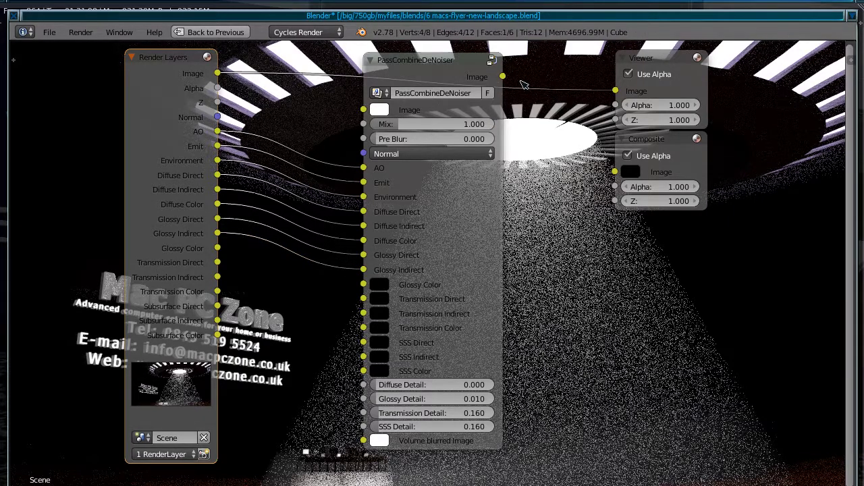
{"action": "left_click_drag", "start_coordinate": [502, 76], "coordinate": [633, 96]}
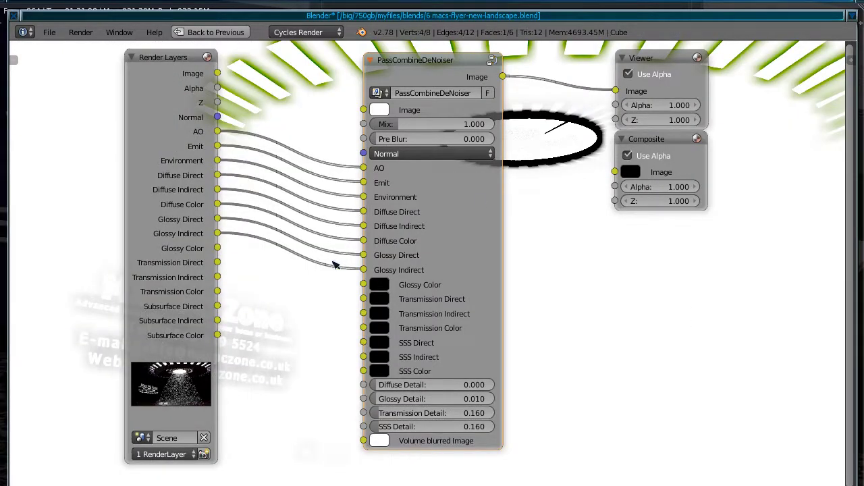
{"action": "left_click_drag", "start_coordinate": [217, 247], "coordinate": [363, 285]}
Connect the Transmission Direct, Indirect and Color passes to the matching PassCombineDeNoiser inputs
{"action": "left_click_drag", "start_coordinate": [218, 263], "coordinate": [363, 300]}
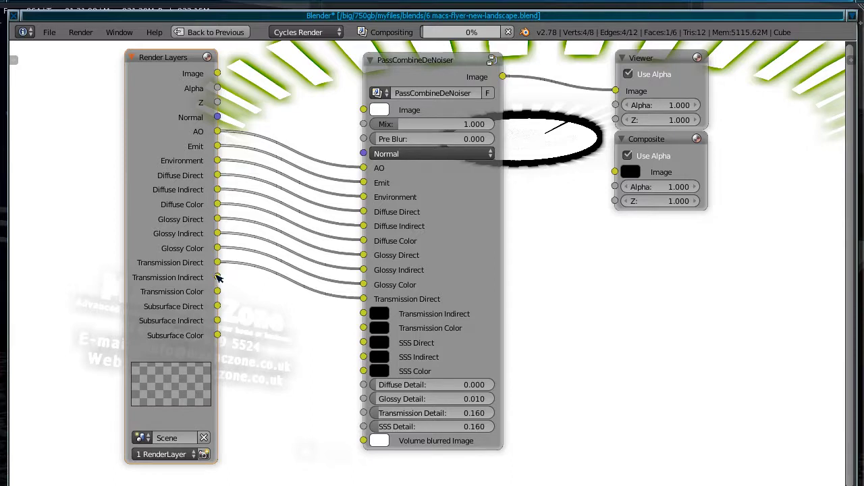
{"action": "left_click_drag", "start_coordinate": [217, 277], "coordinate": [363, 313]}
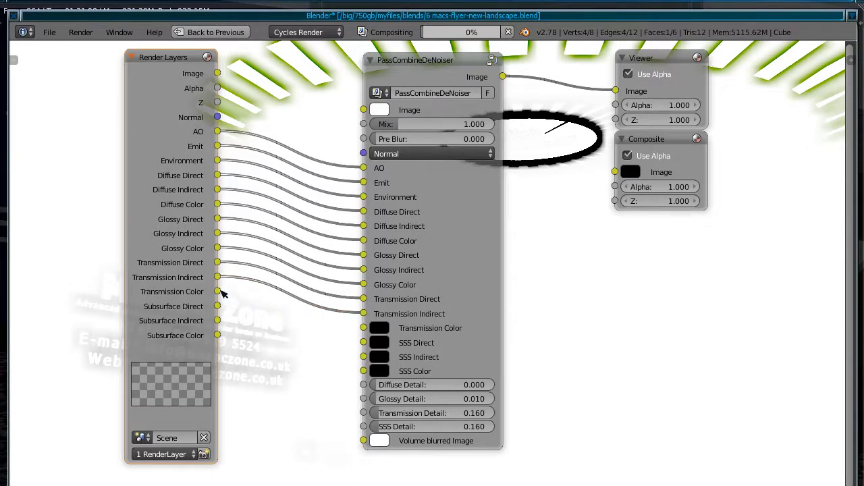
{"action": "left_click_drag", "start_coordinate": [217, 292], "coordinate": [363, 328]}
Connect Subsurface Direct, Indirect and Color to the denoiser's SSS inputs, and Image and Normal to its Image and Normal inputs
{"action": "left_click_drag", "start_coordinate": [218, 307], "coordinate": [363, 342]}
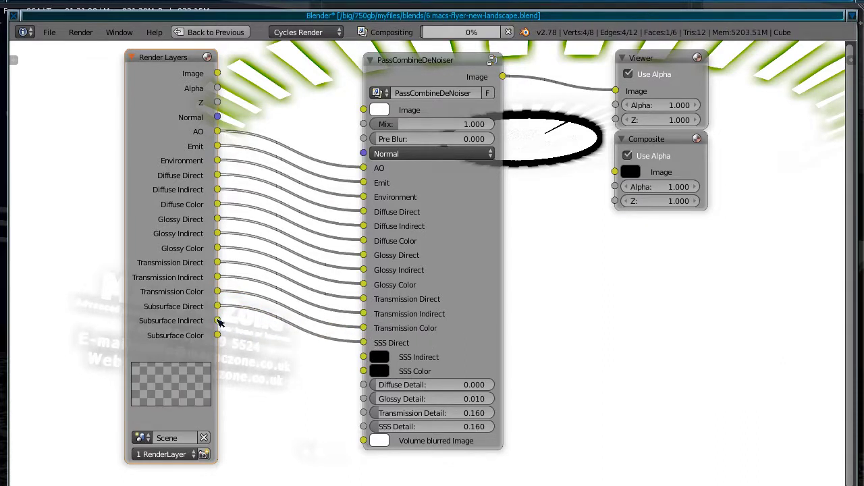
{"action": "left_click_drag", "start_coordinate": [219, 323], "coordinate": [363, 356]}
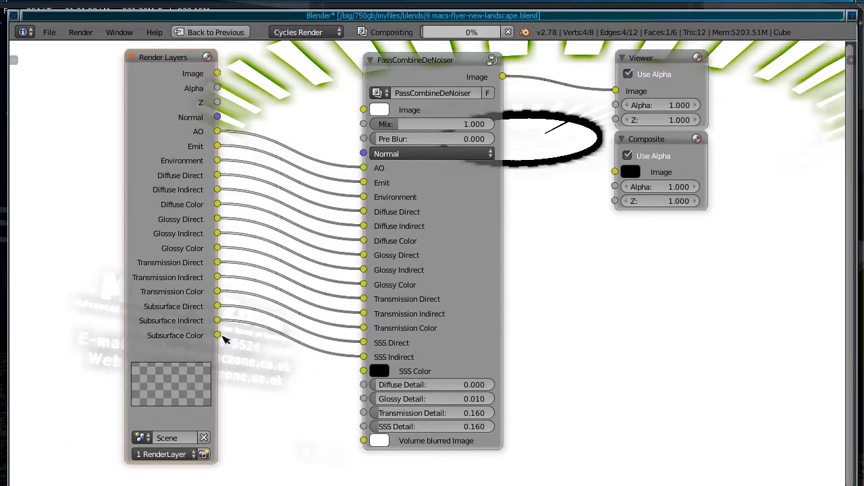
{"action": "left_click_drag", "start_coordinate": [217, 337], "coordinate": [363, 370]}
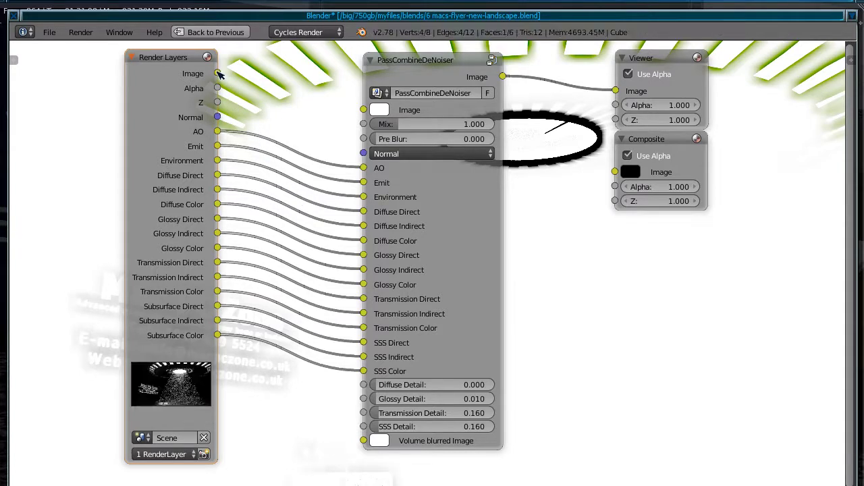
{"action": "left_click_drag", "start_coordinate": [218, 73], "coordinate": [359, 113]}
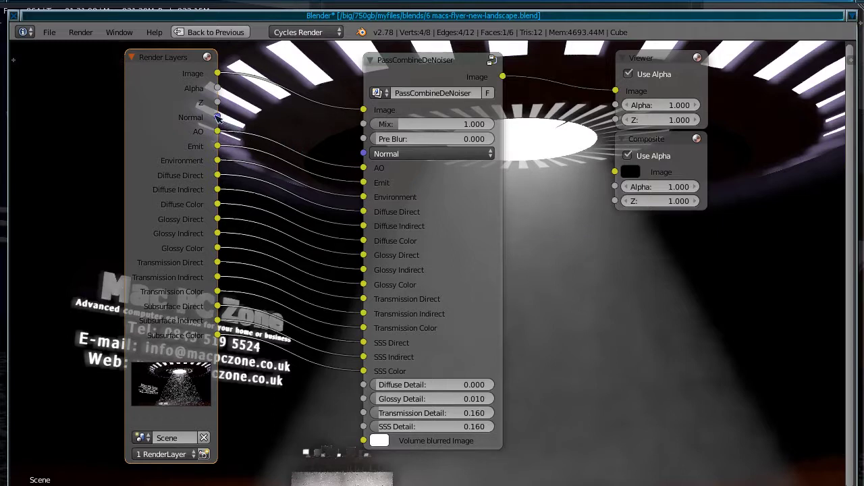
{"action": "left_click_drag", "start_coordinate": [218, 118], "coordinate": [363, 154]}
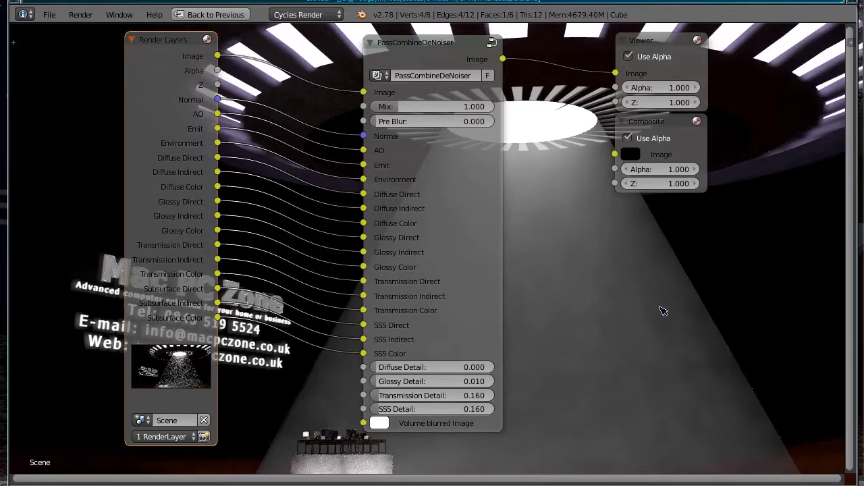
Restore the full screen layout and enable Compositing in the render settings' Post Processing options
{"action": "key", "text": "ctrl+Up"}
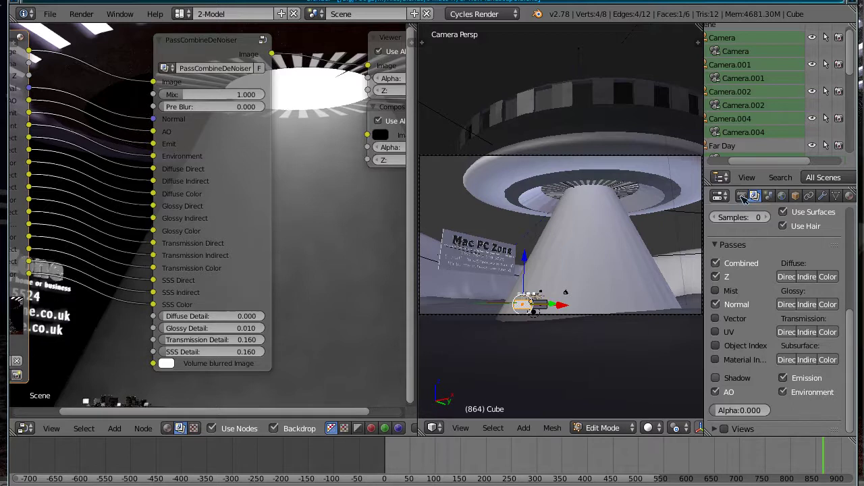
{"action": "left_click", "coordinate": [742, 196]}
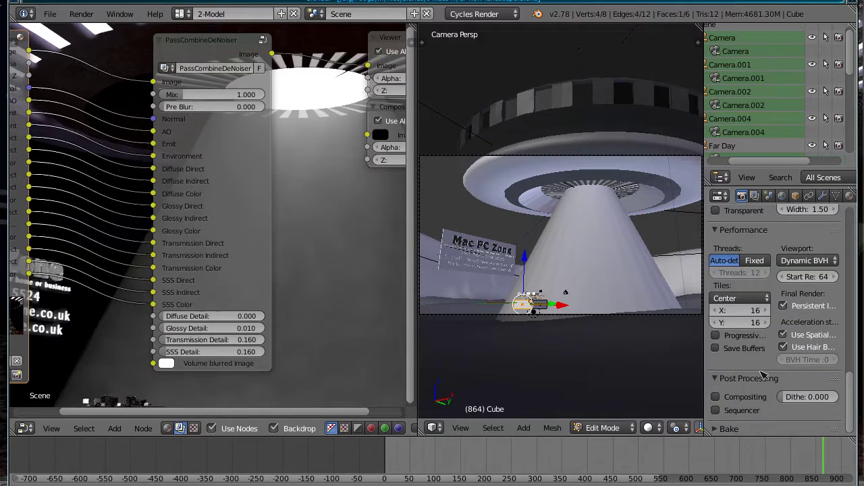
{"action": "scroll", "coordinate": [763, 376], "scroll_direction": "up", "scroll_amount": 2}
{"action": "scroll", "coordinate": [763, 376], "scroll_direction": "down", "scroll_amount": 2}
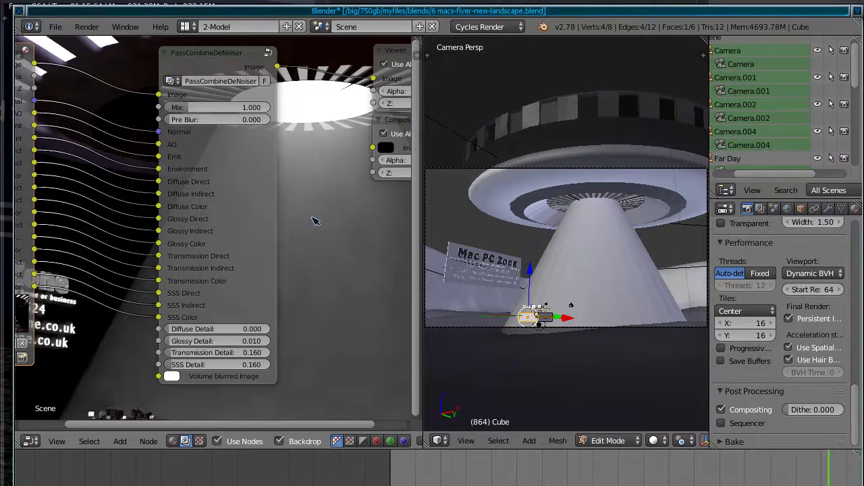
Maximize the node editor and connect the PassCombineDeNoiser Image output to the Composite node's Image input
{"action": "key", "text": "alt+F10"}
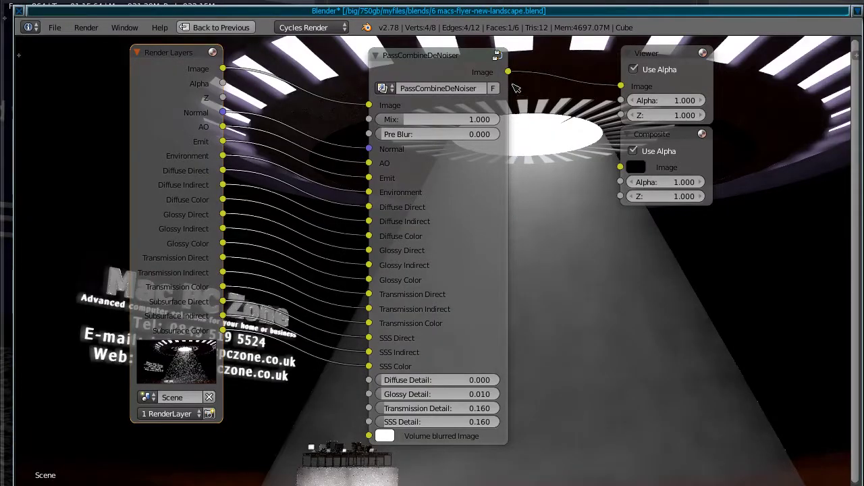
{"action": "left_click", "coordinate": [509, 73]}
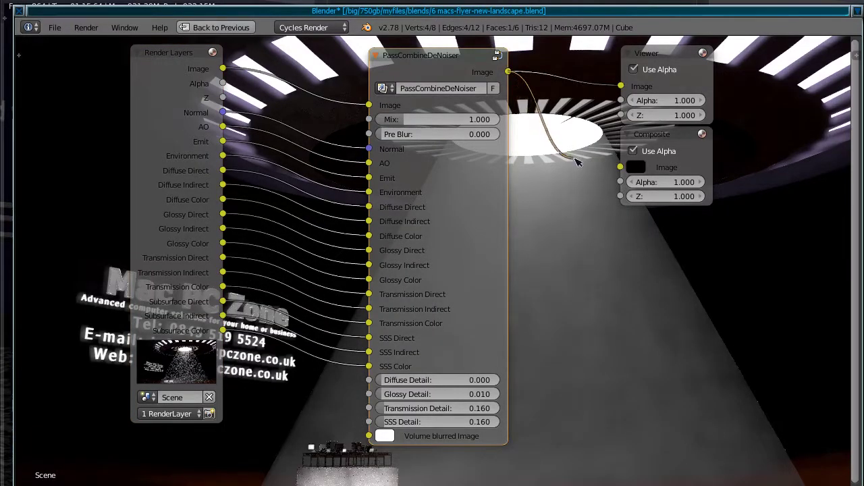
{"action": "left_click_drag", "start_coordinate": [617, 171], "coordinate": [619, 168]}
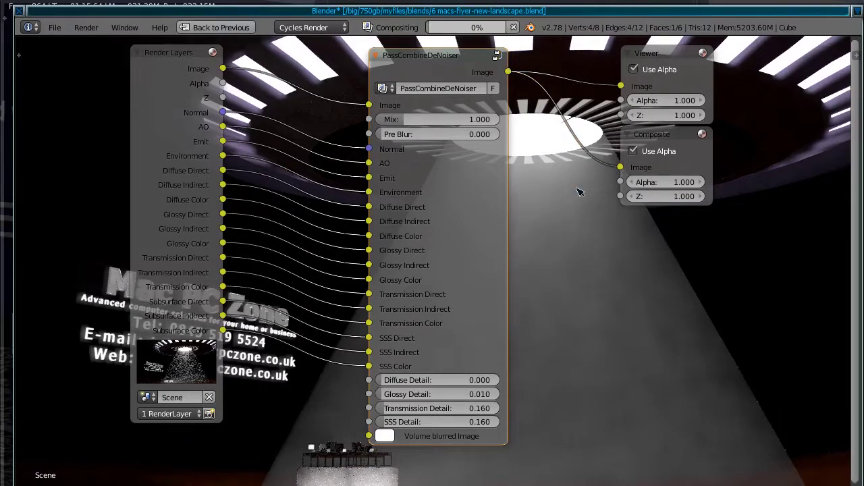